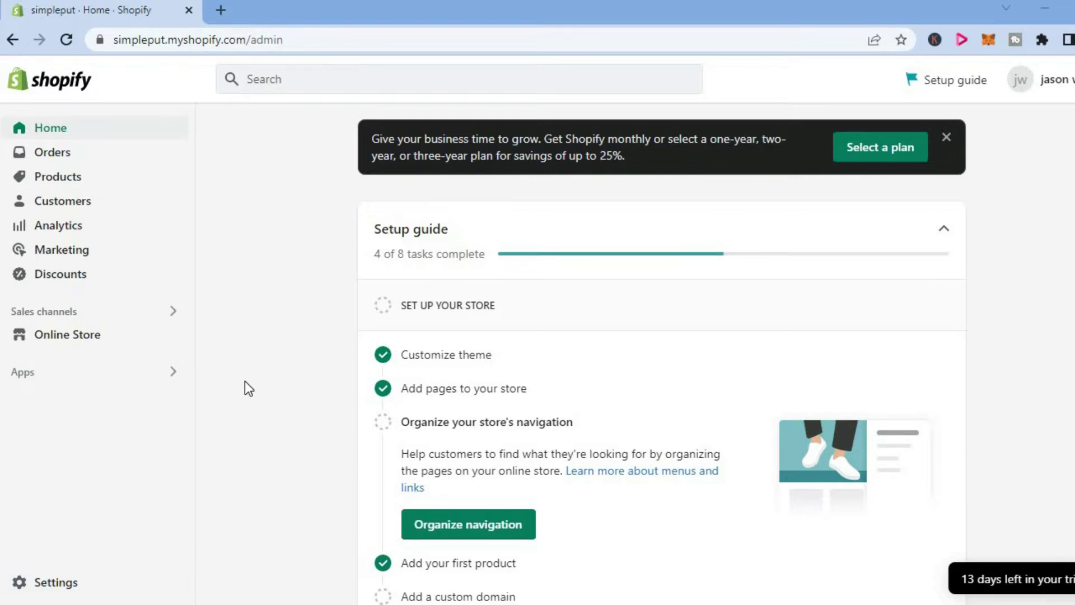
Go to Settings > Shipping and delivery and scroll to the General and 'test' profiles.
left_click(54, 584)
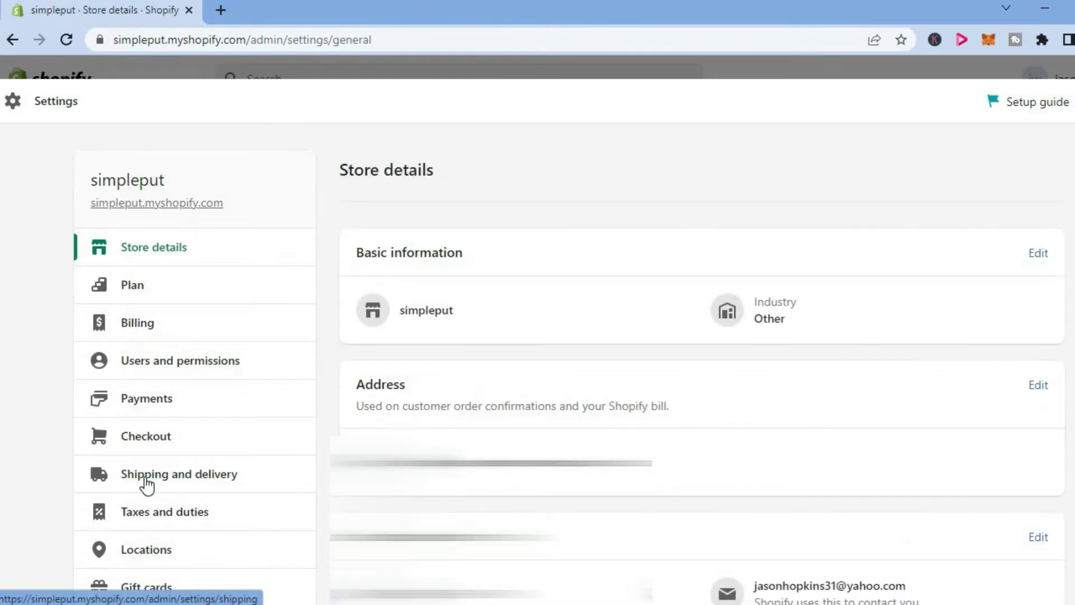
left_click(145, 480)
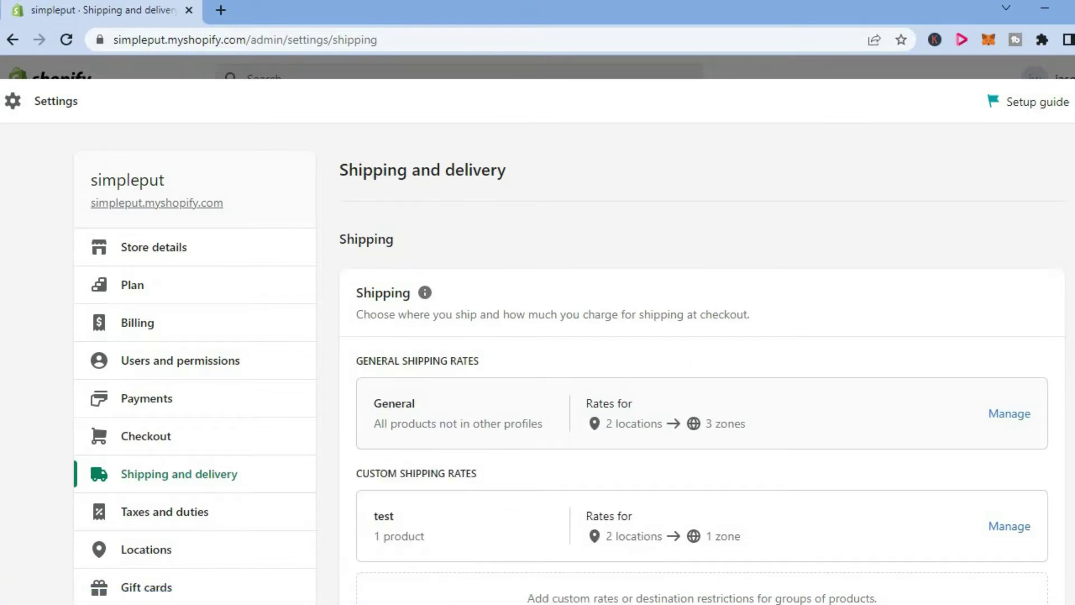
scroll(568, 380, "down", 2)
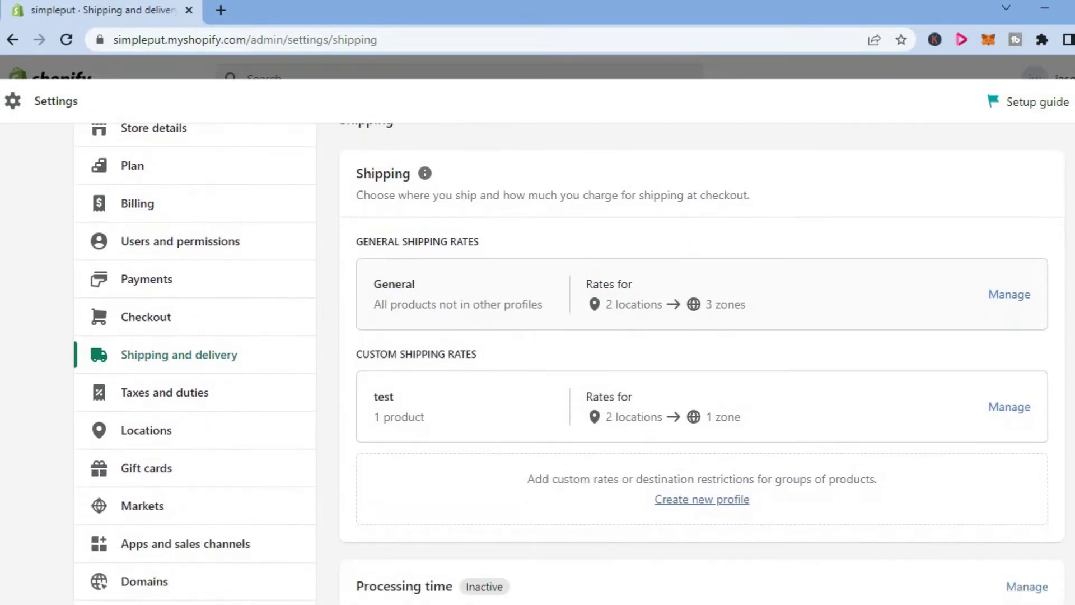
Create a new shipping profile and add the flashlight product with all 7 variants.
left_click(711, 501)
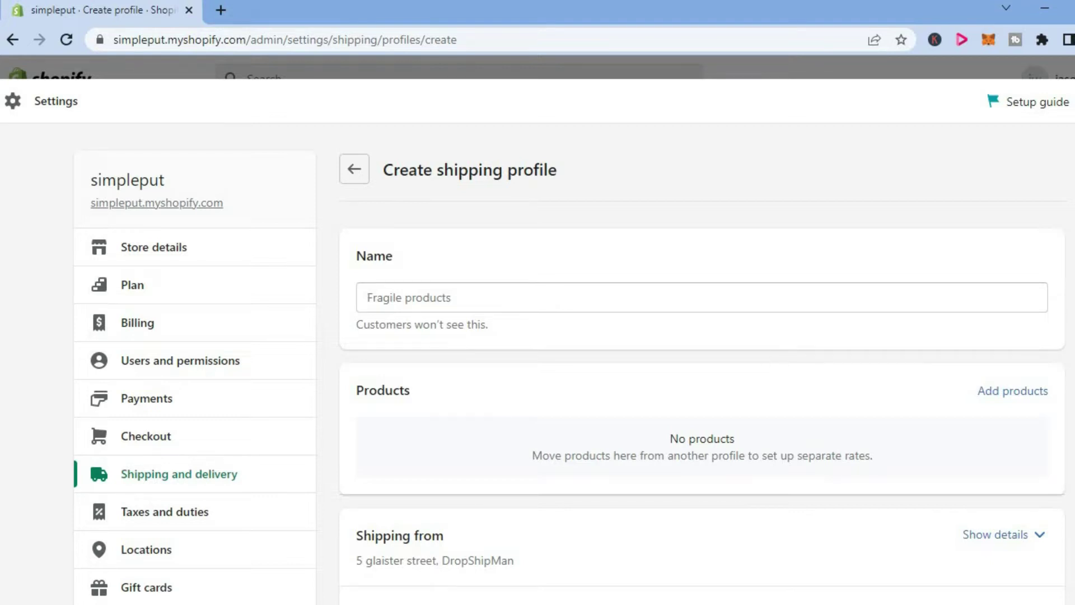
scroll(568, 363, "down", 1)
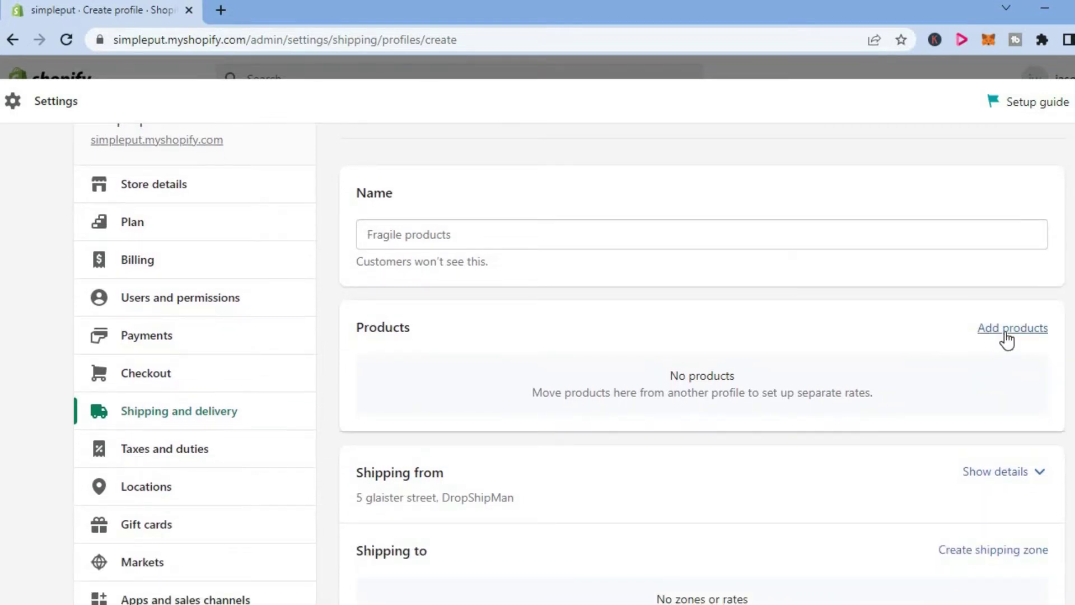
left_click(1007, 336)
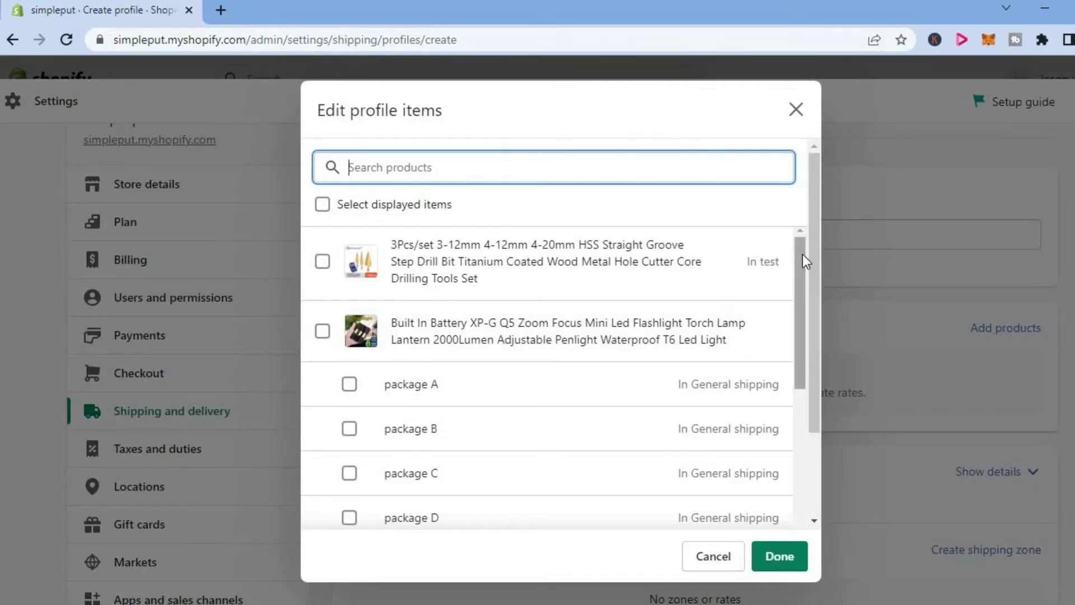
left_click_drag(802, 256, 776, 277)
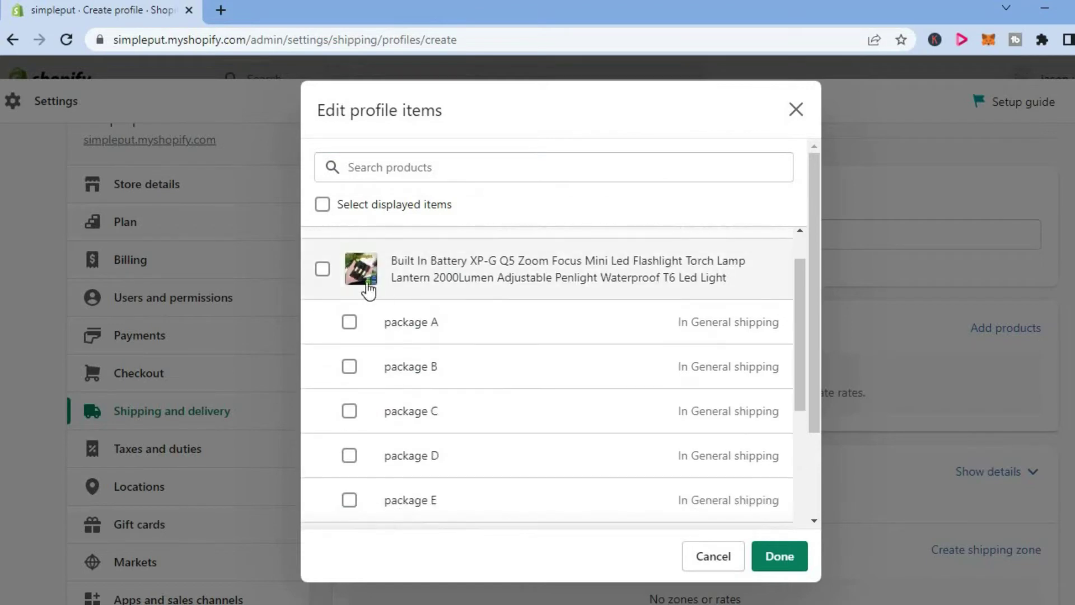
left_click(323, 271)
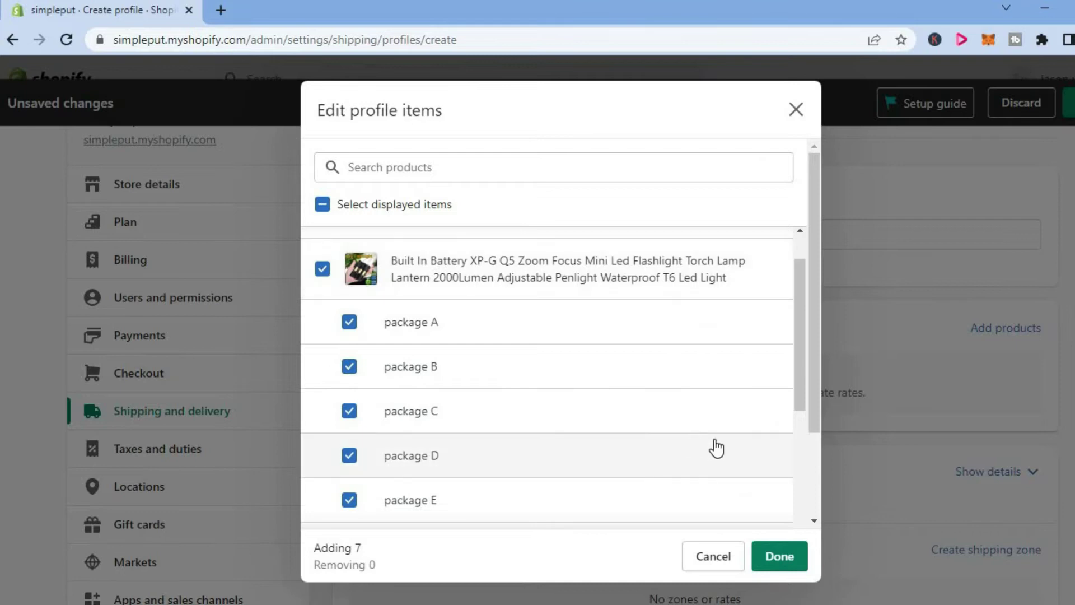
left_click(782, 558)
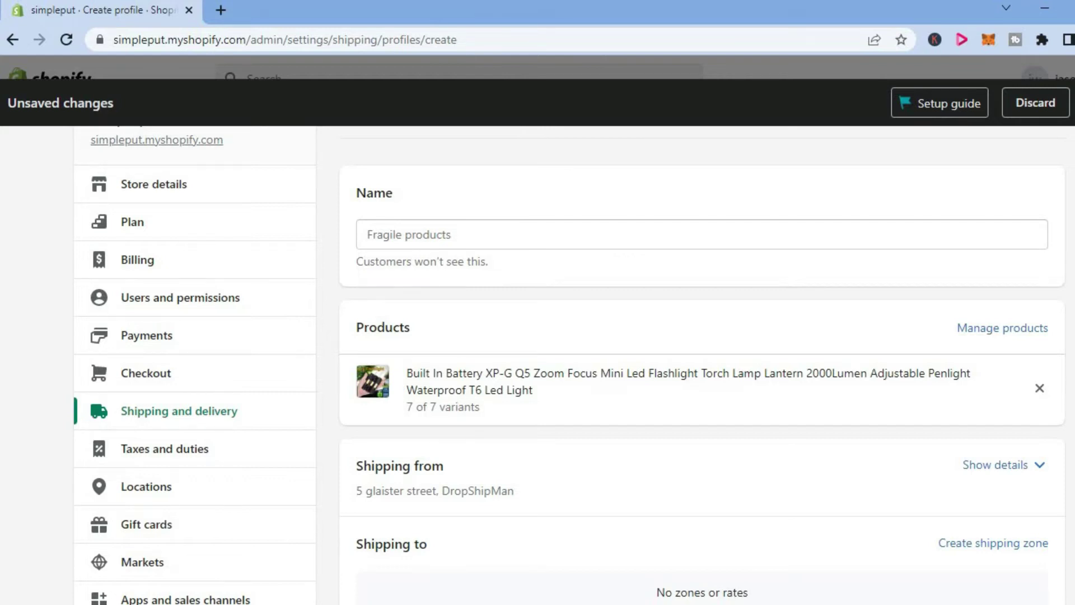
Add a shipping zone named TEST2 that includes the United States, found by searching 'AMER'.
scroll(703, 364, "down", 2)
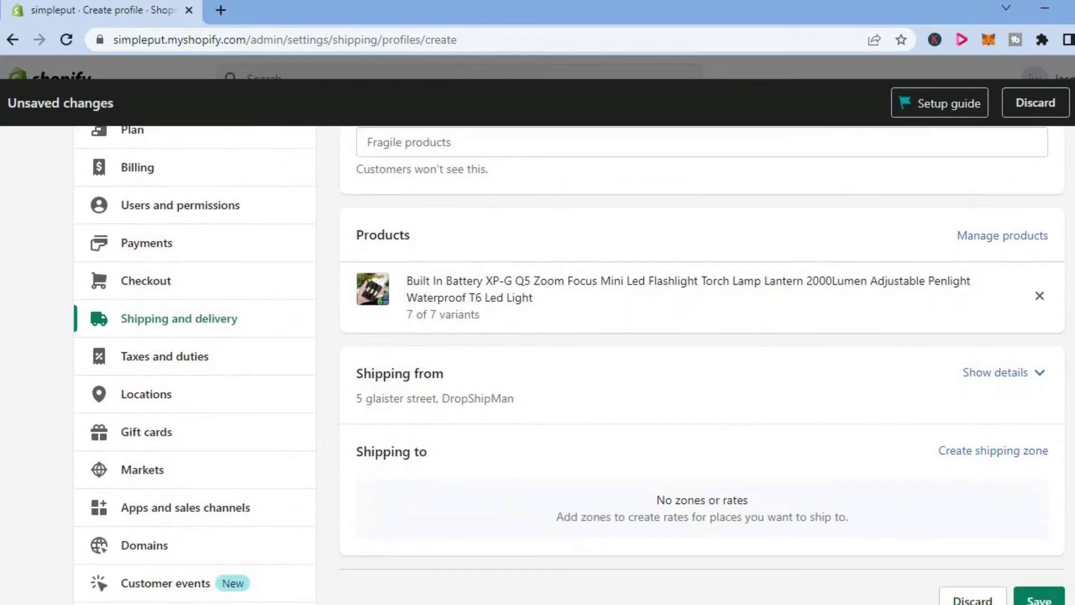
left_click(998, 455)
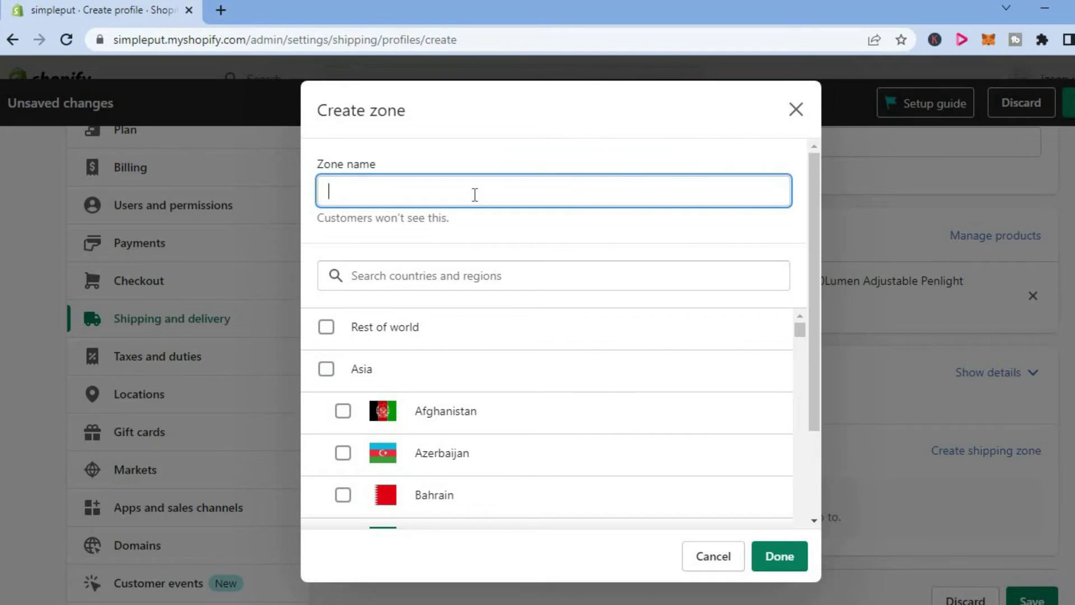
type("TEST2")
left_click(438, 279)
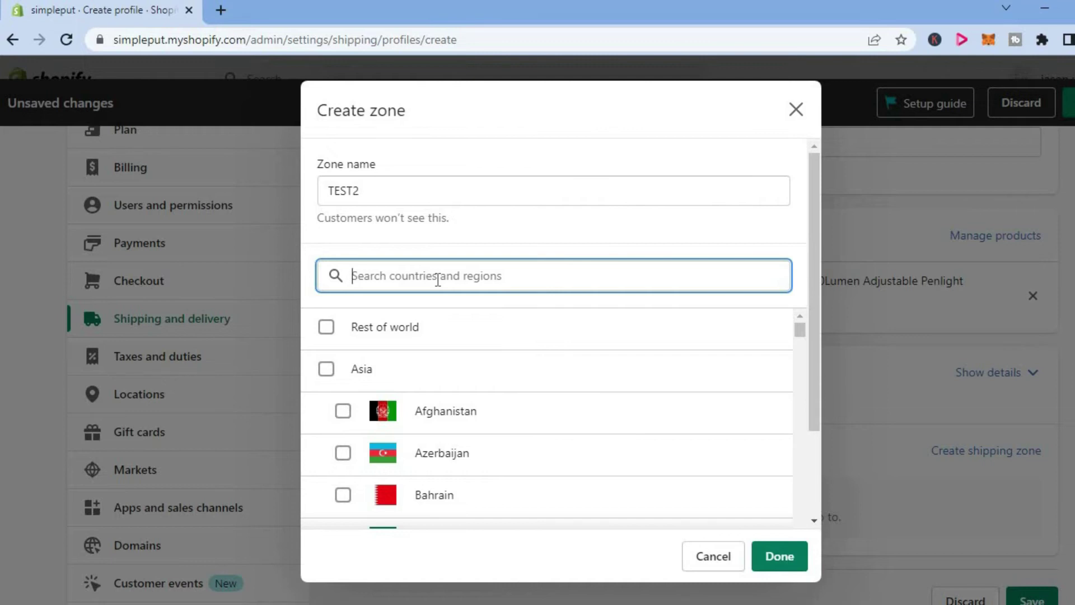
type("A")
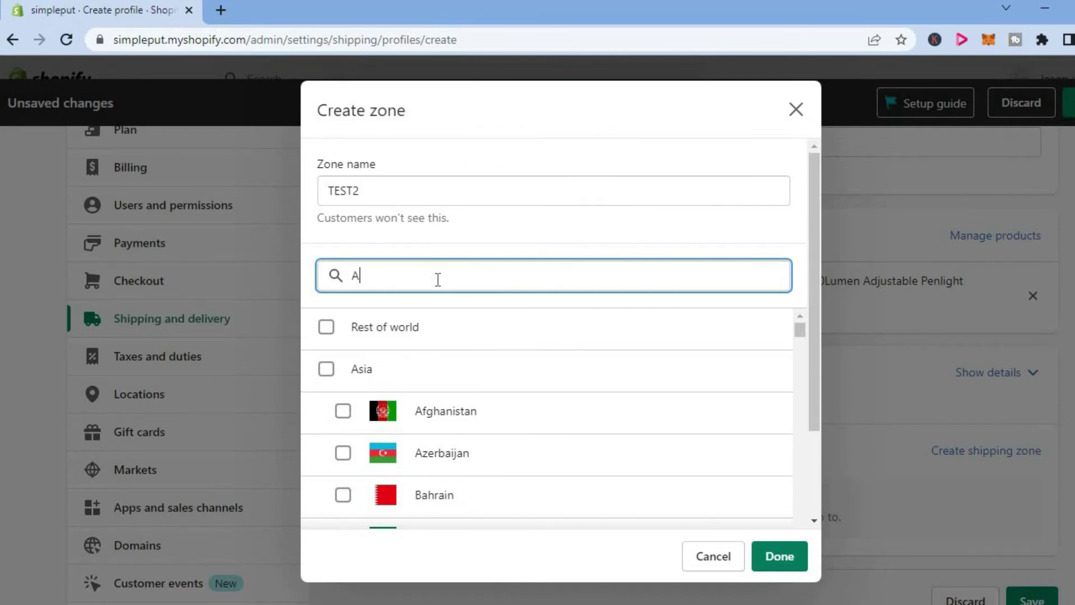
type("MER")
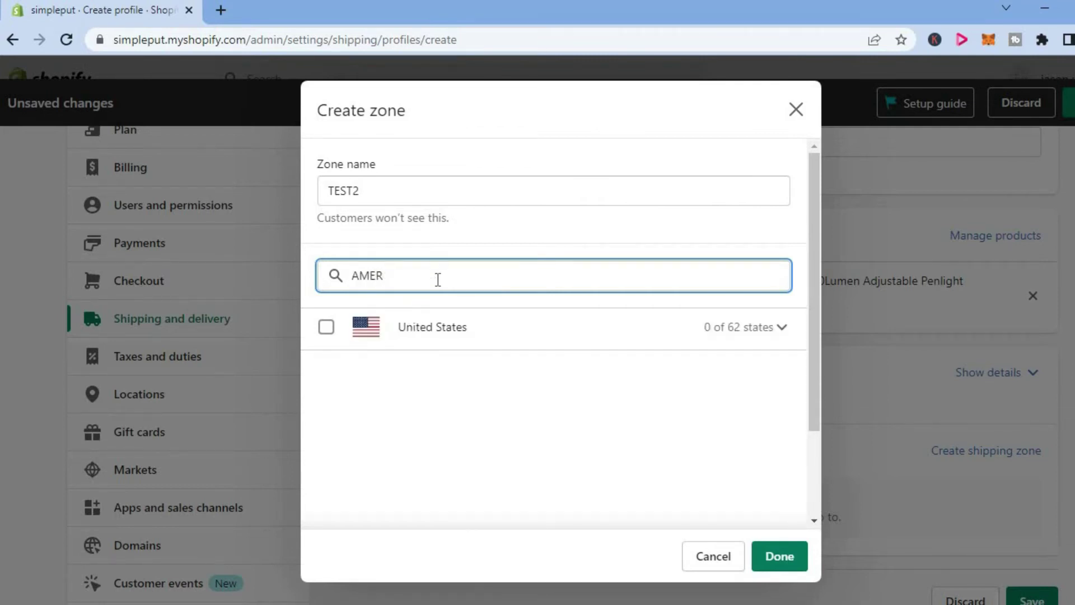
left_click(328, 331)
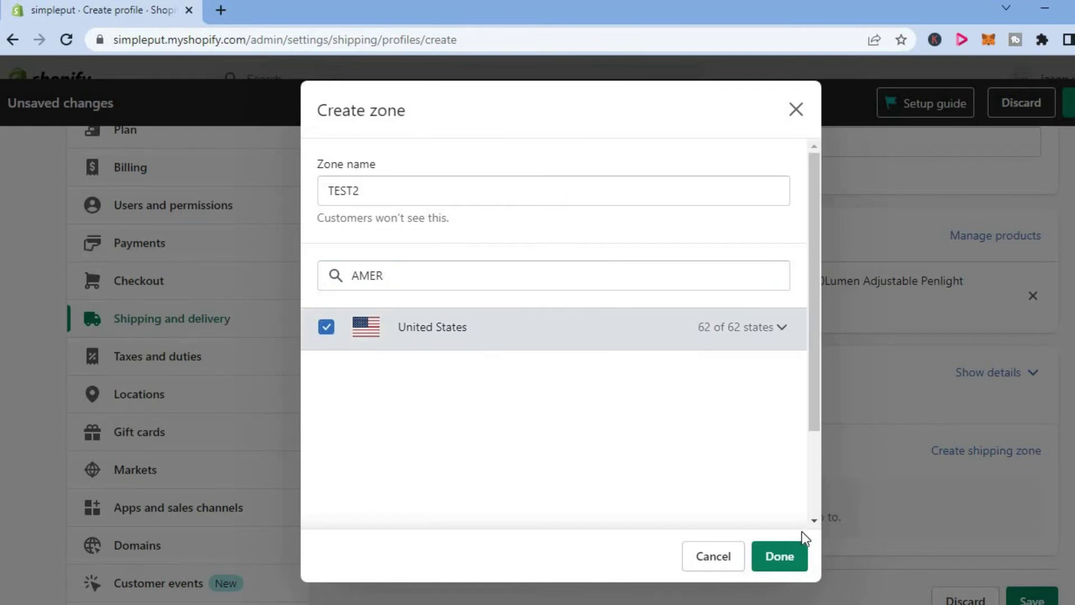
left_click(780, 563)
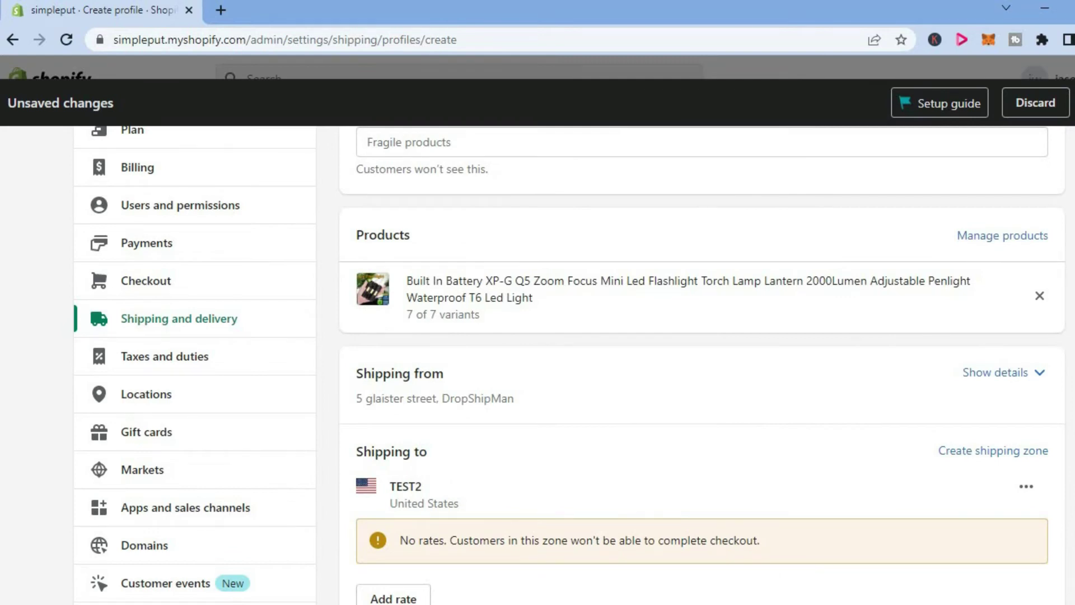
Add a rate to TEST2 named Standard with a price of 20.
scroll(569, 365, "down", 2)
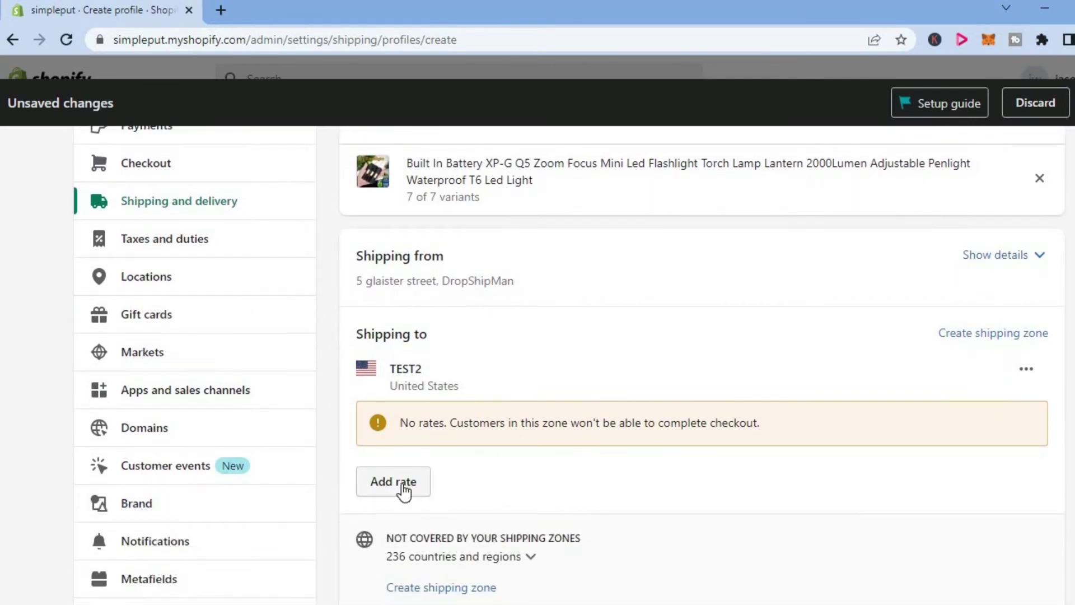
left_click(403, 491)
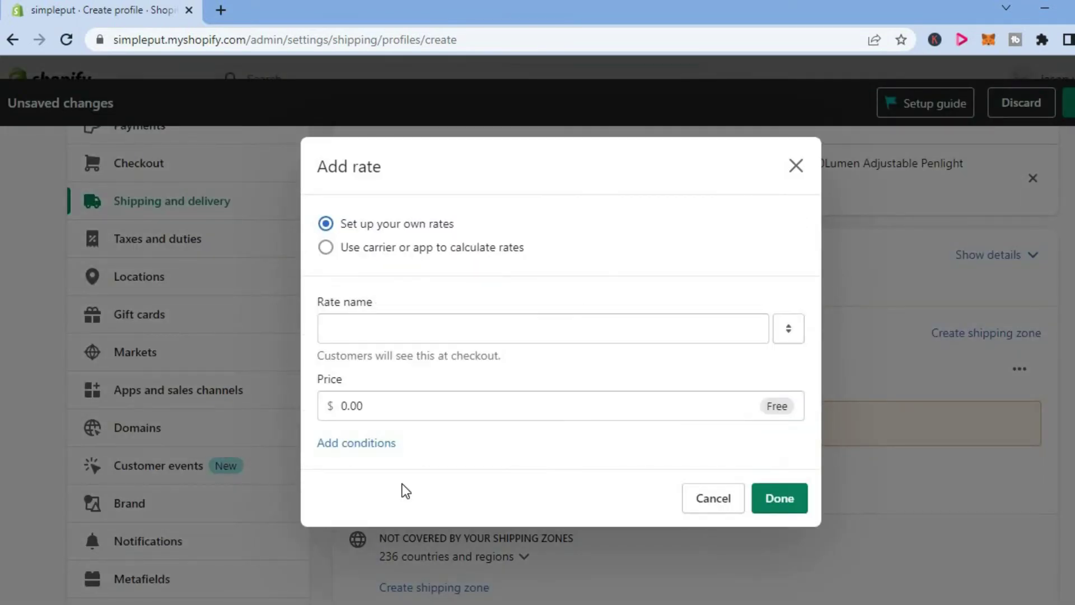
left_click(439, 330)
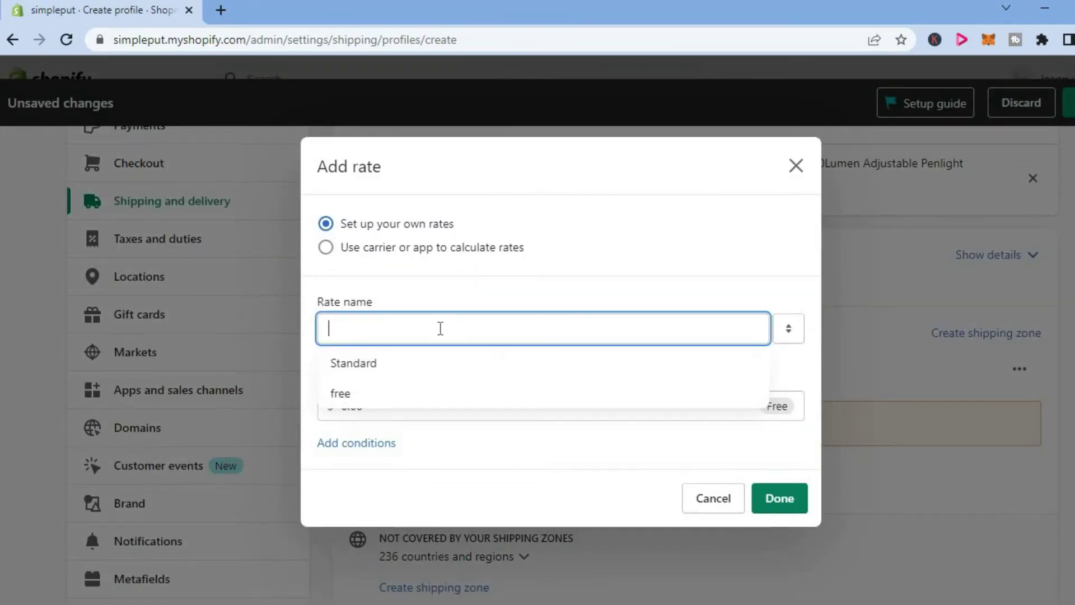
left_click(418, 369)
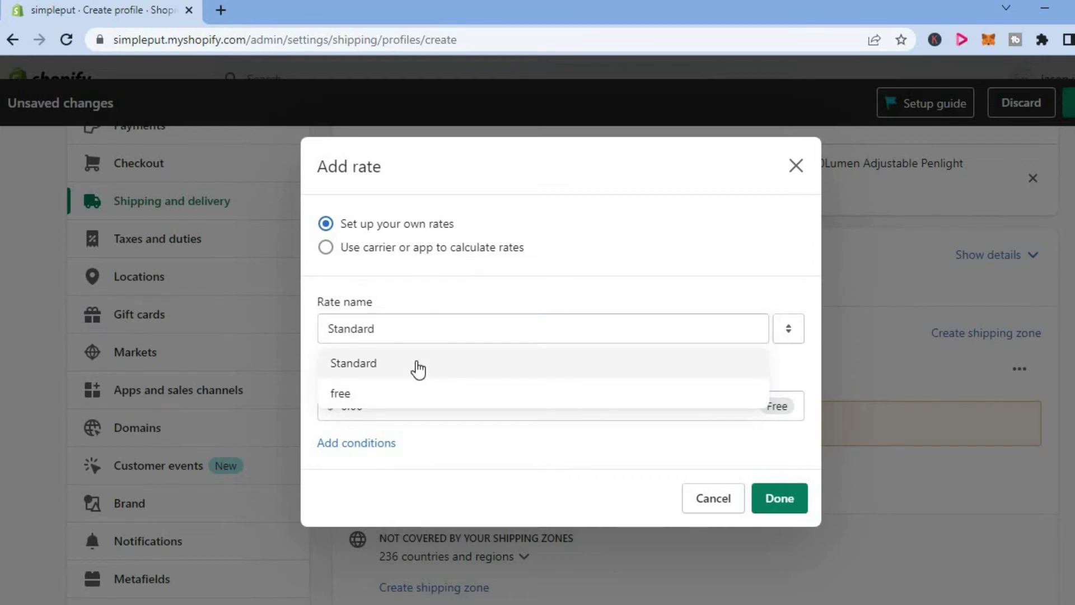
left_click(487, 454)
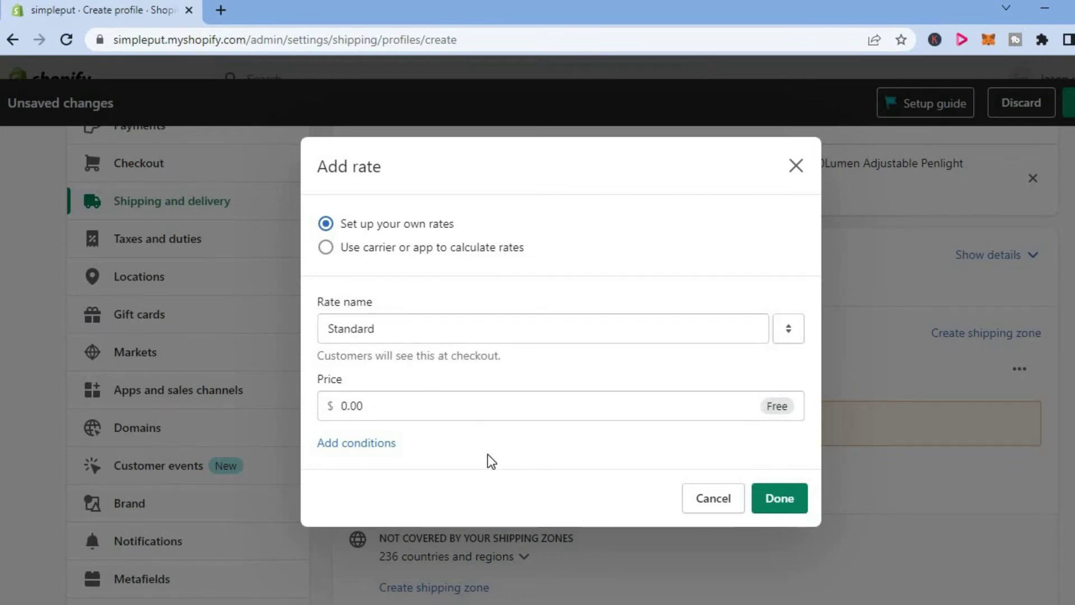
left_click(378, 403)
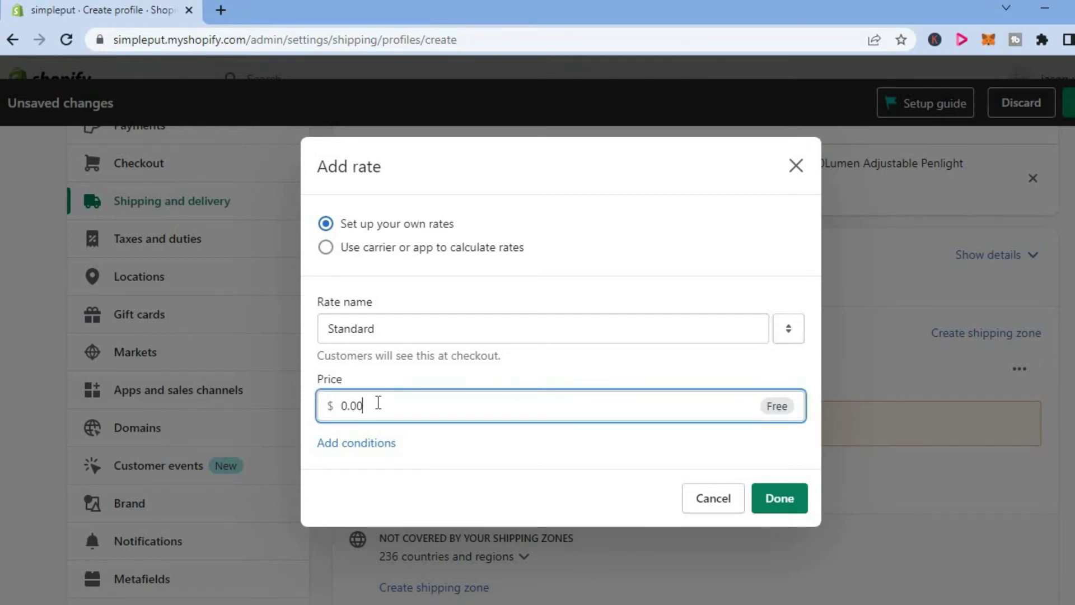
key("BackSpace")
key("BackSpace")
key("BackSpace")
key("BackSpace")
type("0")
key("BackSpace")
type("20")
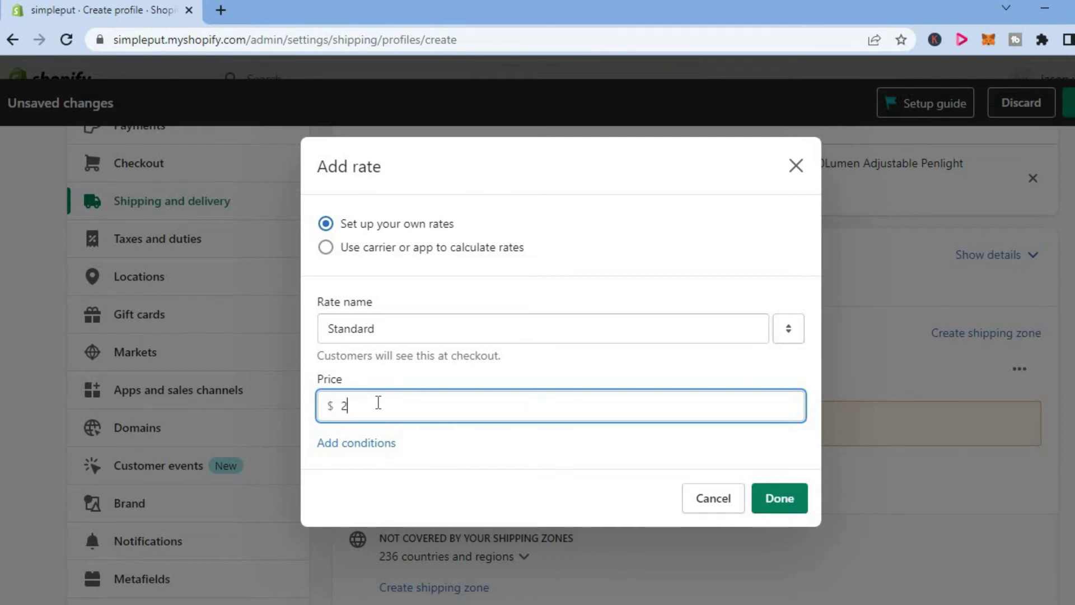
Limit the Standard rate to items weighing 0–2 kg and save it.
left_click(357, 443)
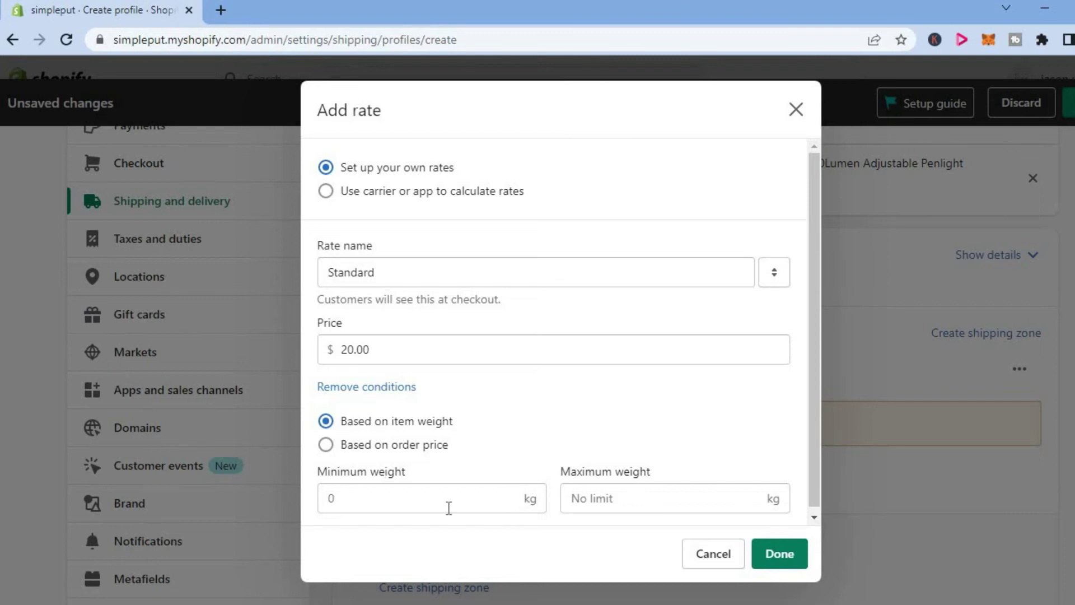
left_click(349, 501)
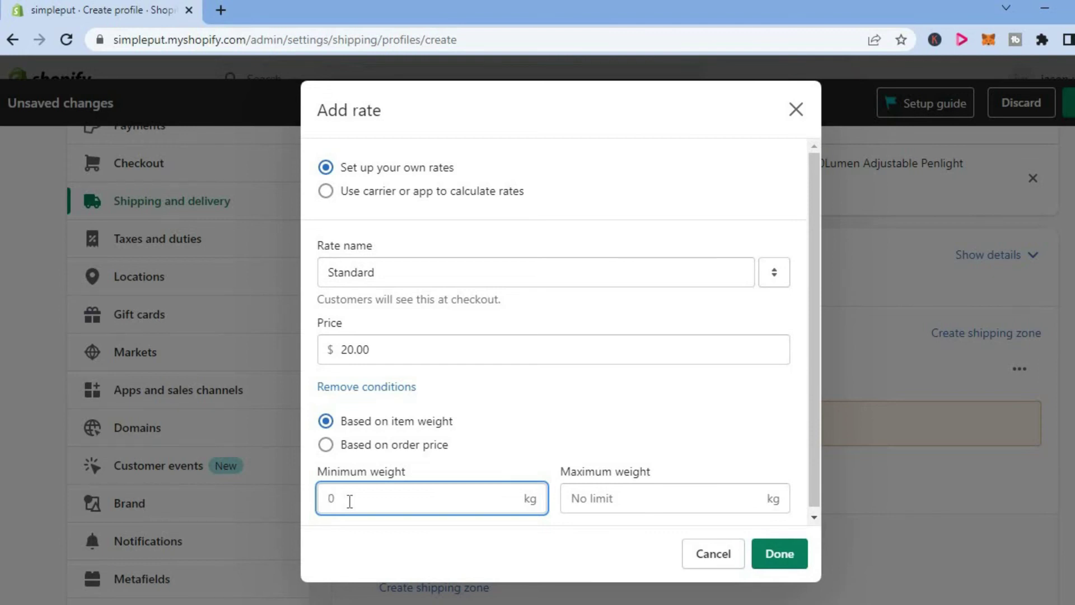
left_click(578, 498)
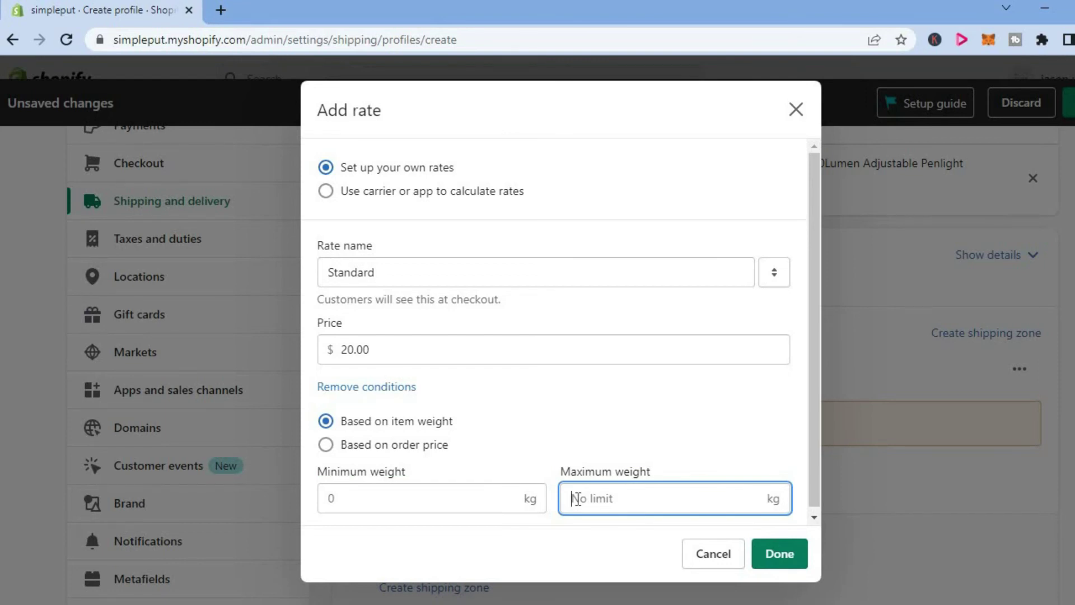
type("2")
left_click(779, 558)
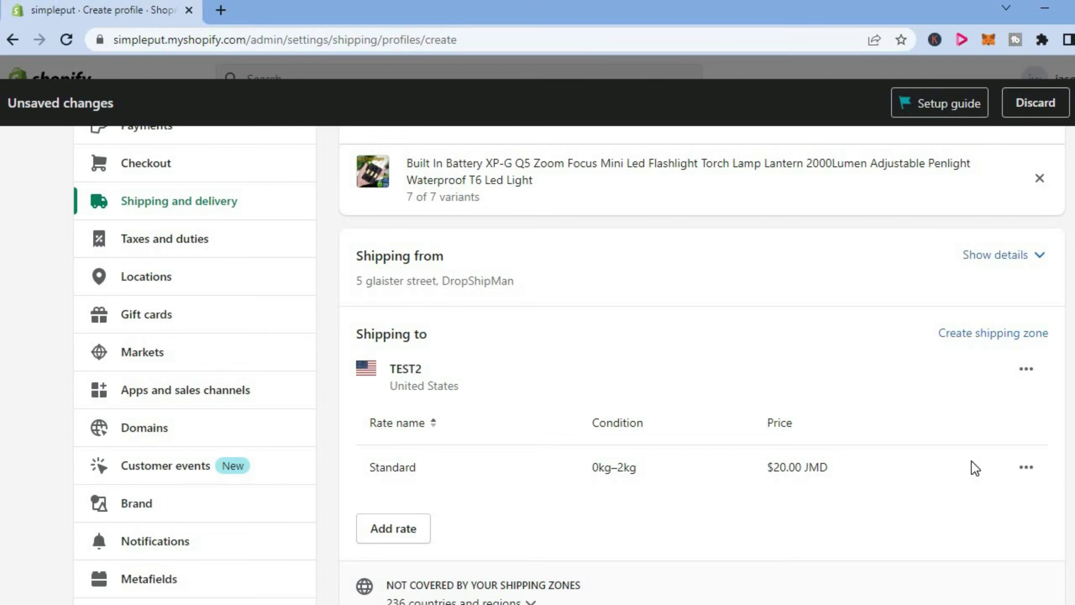
scroll(700, 364, "down", 1)
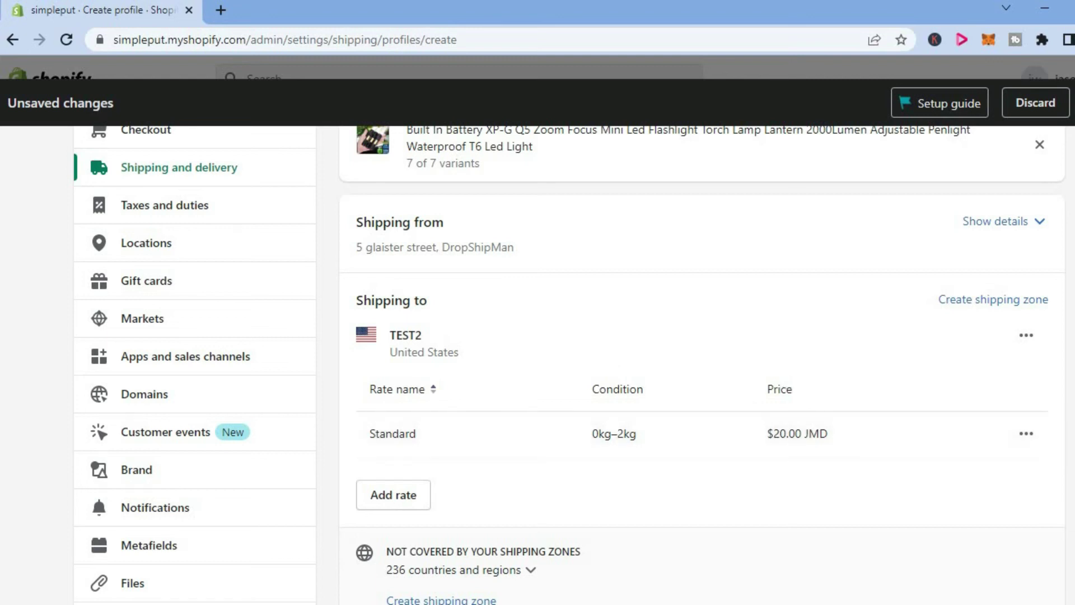
scroll(569, 364, "up", 1)
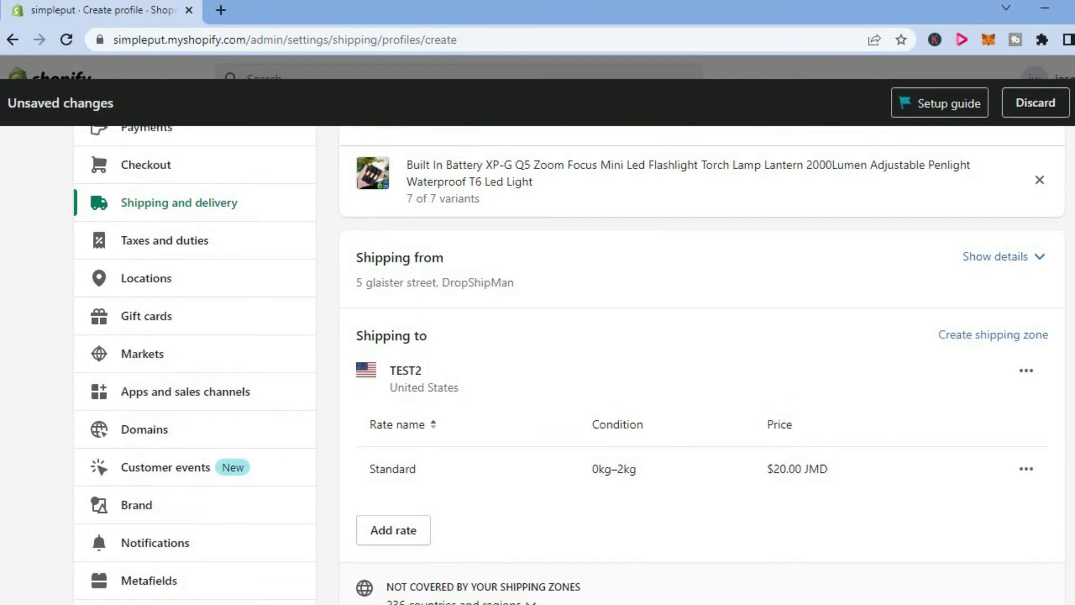
scroll(569, 364, "up", 3)
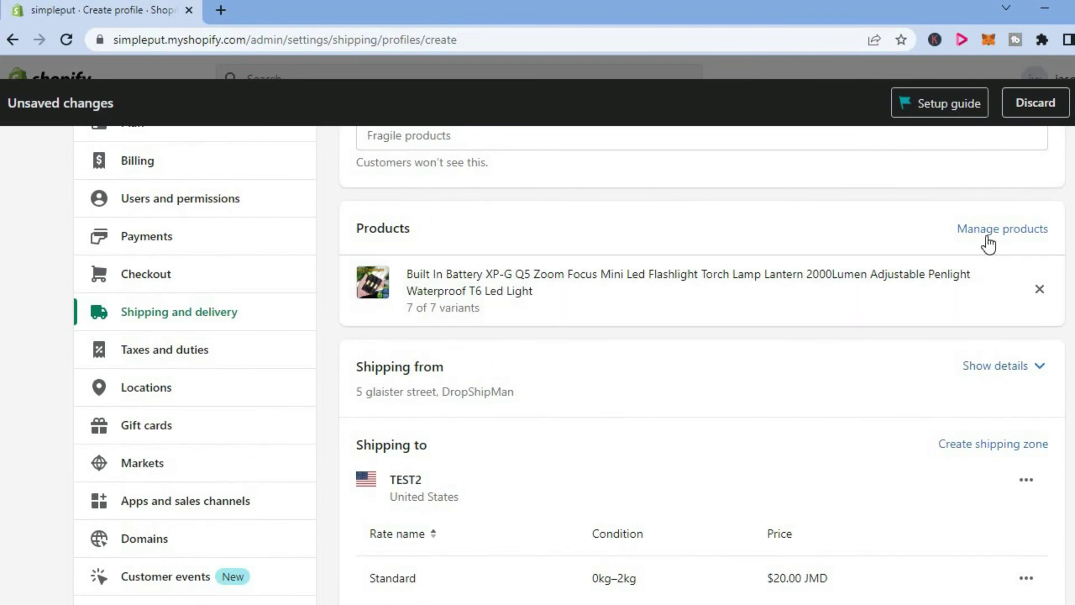
scroll(568, 364, "up", 5)
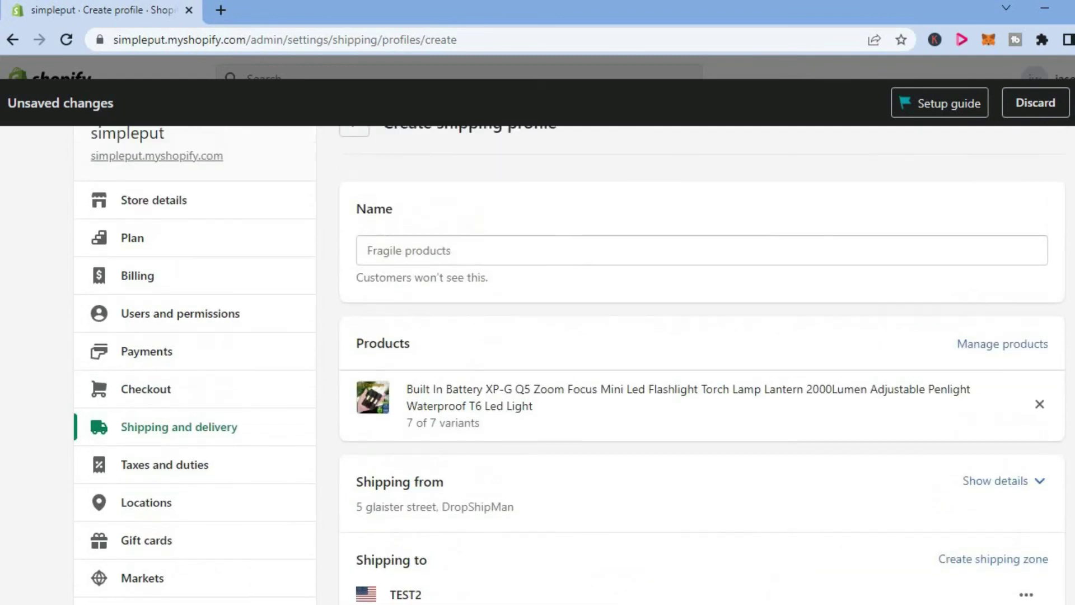
scroll(569, 364, "down", 3)
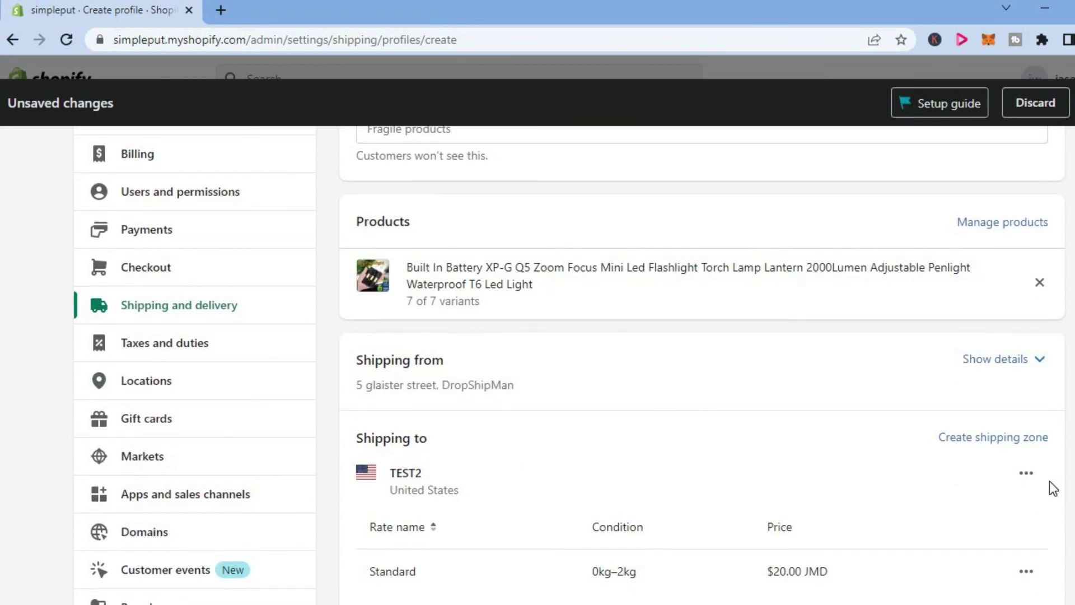
left_click(994, 439)
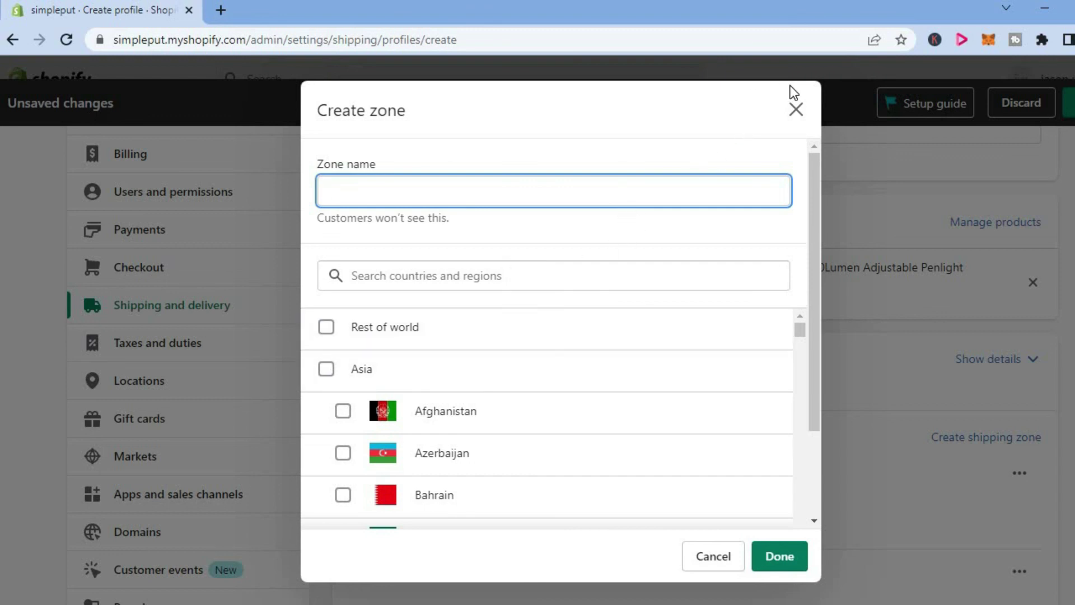
left_click(797, 109)
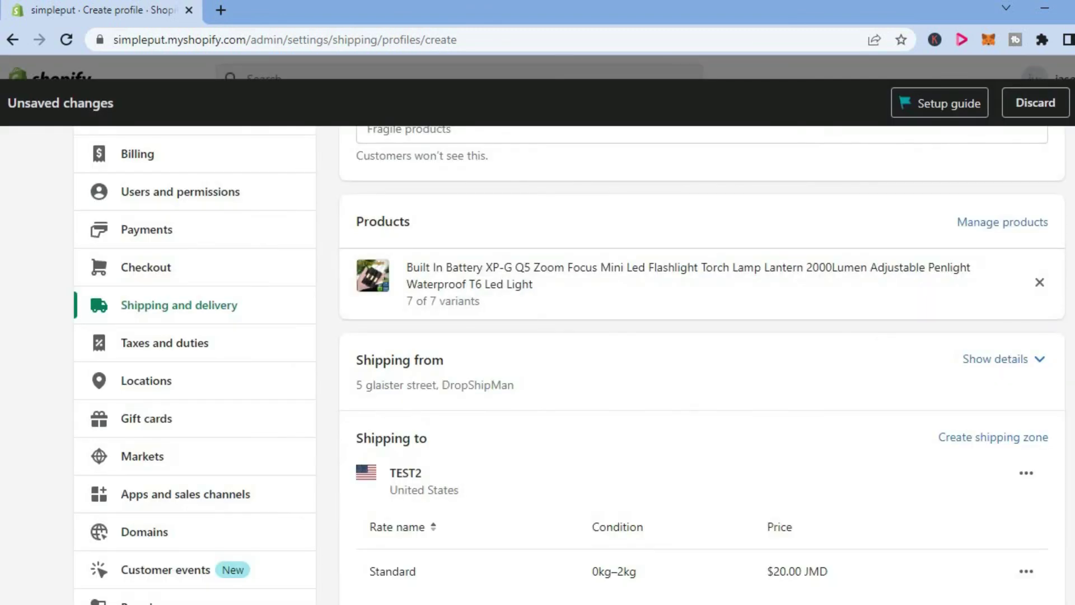
scroll(568, 365, "down", 2)
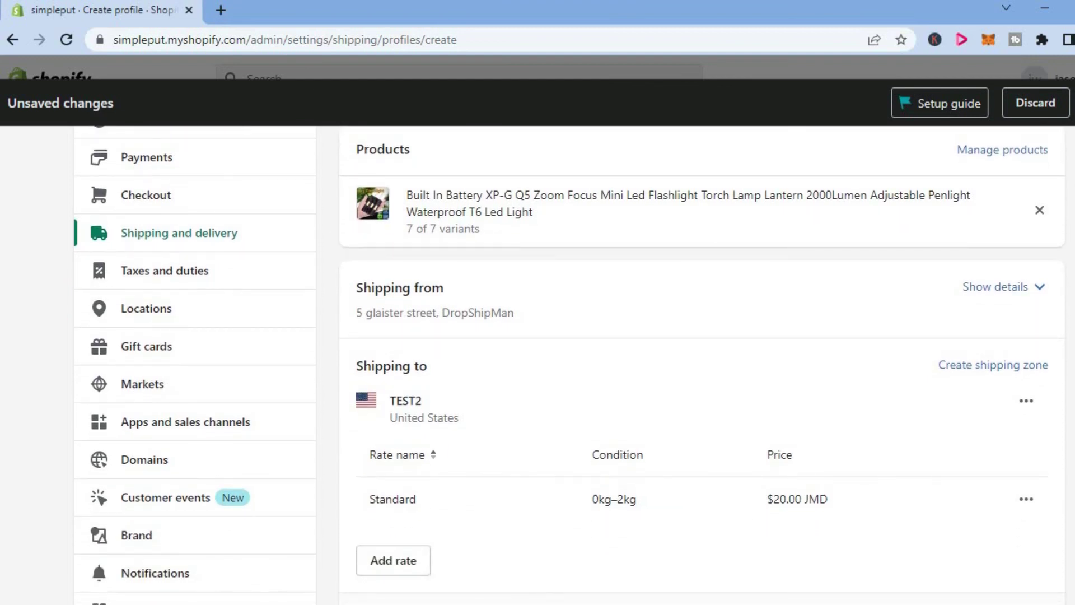
scroll(569, 368, "down", 1)
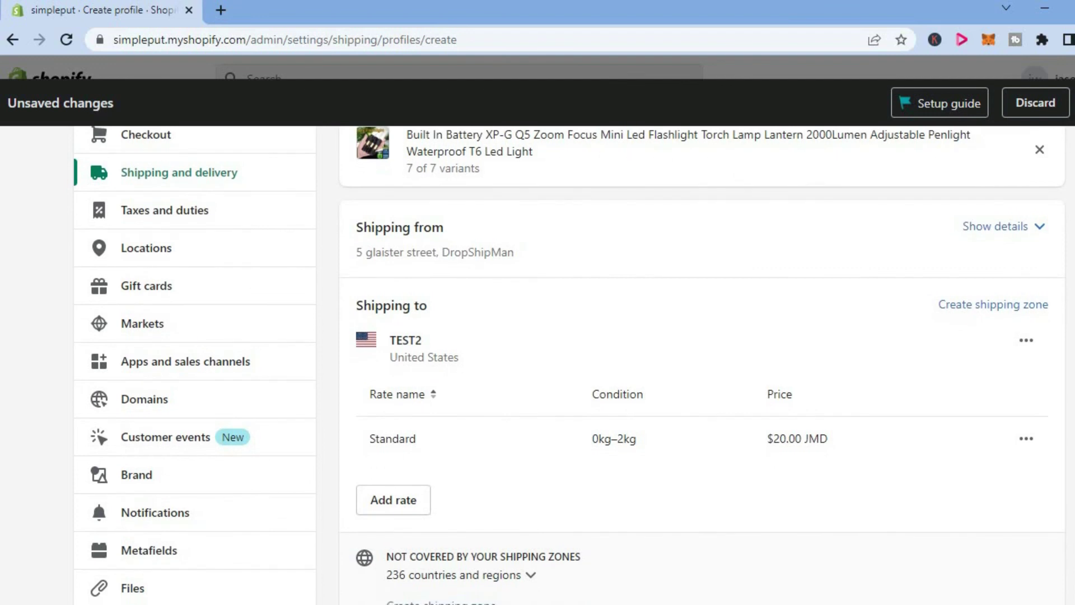